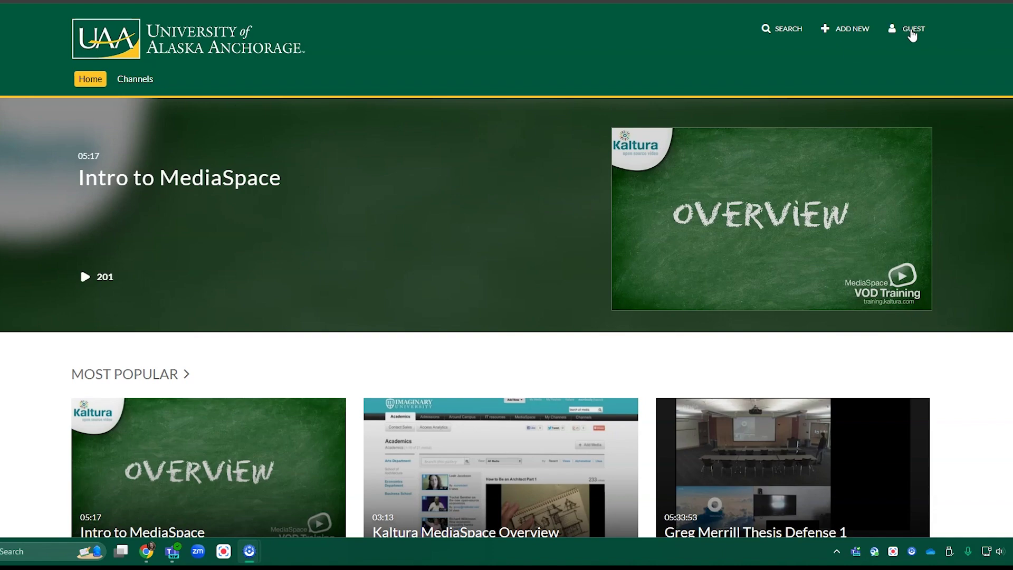
Log in from the GUEST menu so the home page shows your own account name
{"action": "left_click", "coordinate": [909, 31]}
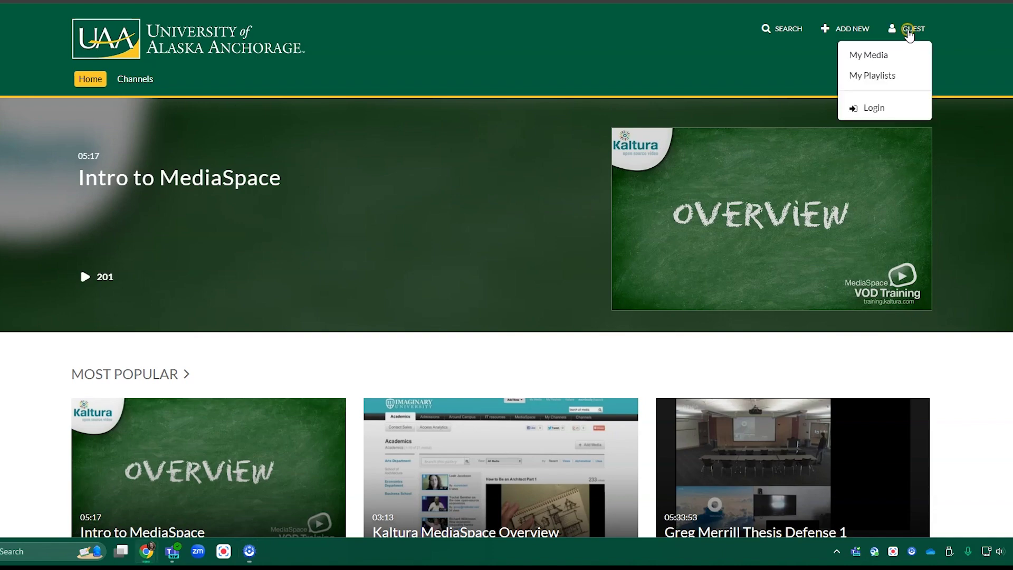
{"action": "left_click", "coordinate": [896, 111]}
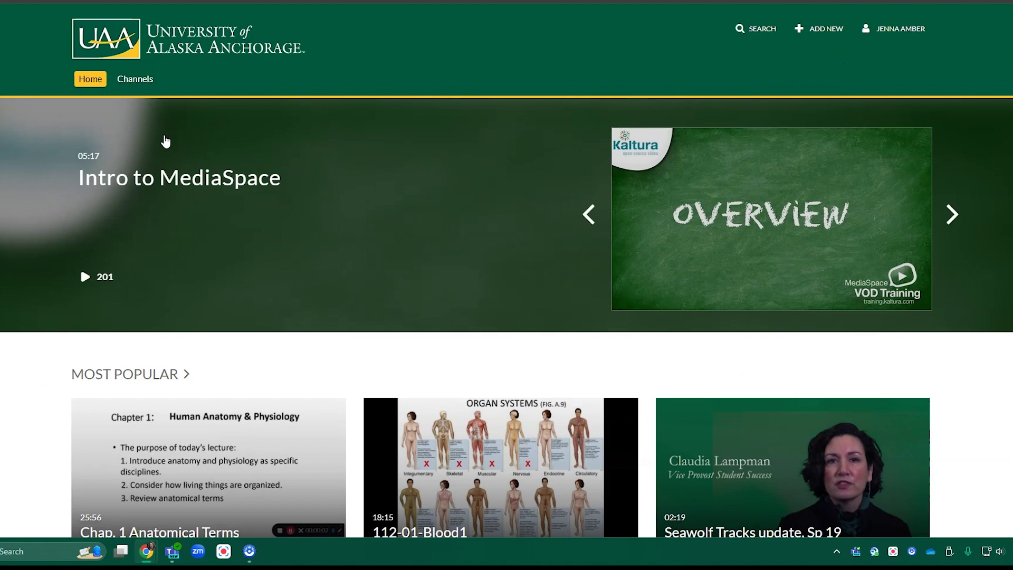
{"action": "scroll", "coordinate": [58, 100], "scroll_direction": "down", "scroll_amount": 2}
{"action": "scroll", "coordinate": [72, 91], "scroll_direction": "up", "scroll_amount": 2}
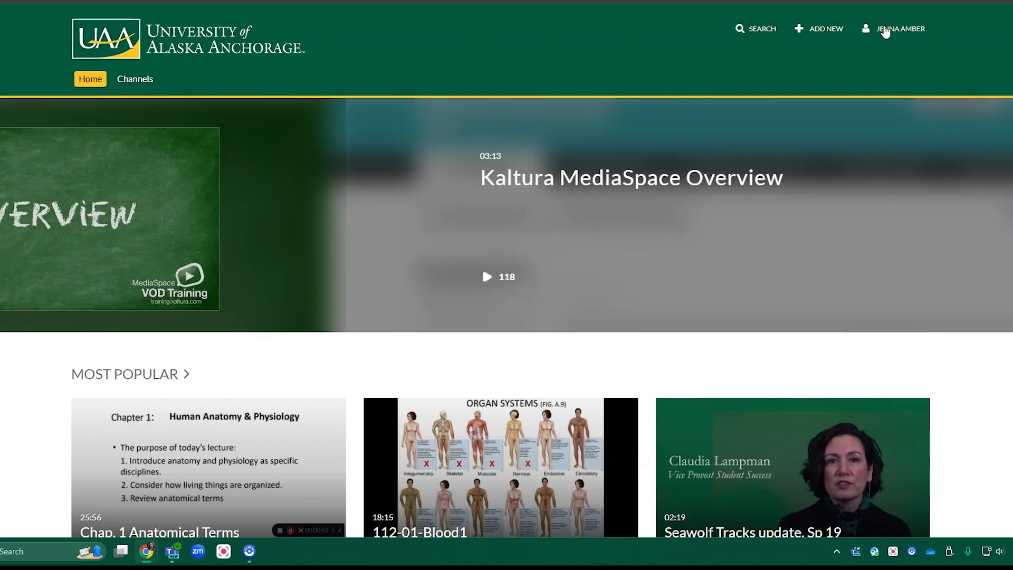
Go to My Media from your user name menu and browse the uploaded videos list
{"action": "left_click", "coordinate": [897, 31]}
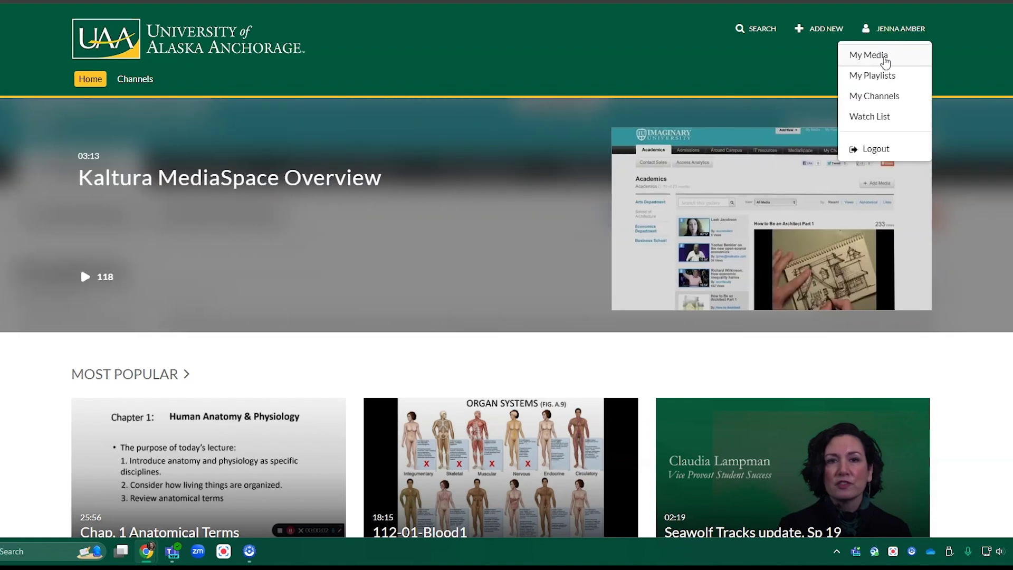
{"action": "left_click", "coordinate": [887, 55]}
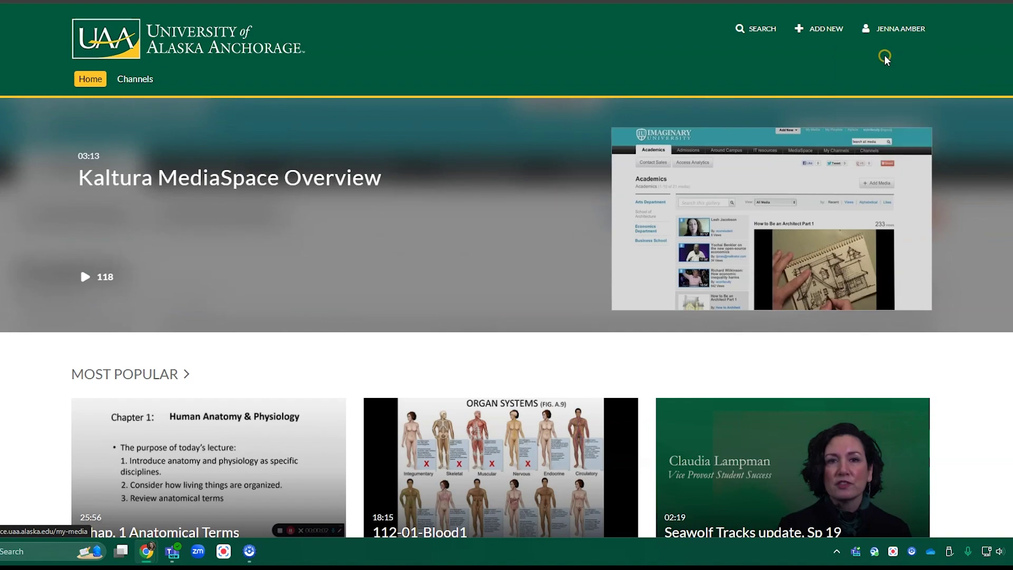
{"action": "scroll", "coordinate": [442, 260], "scroll_direction": "down", "scroll_amount": 8}
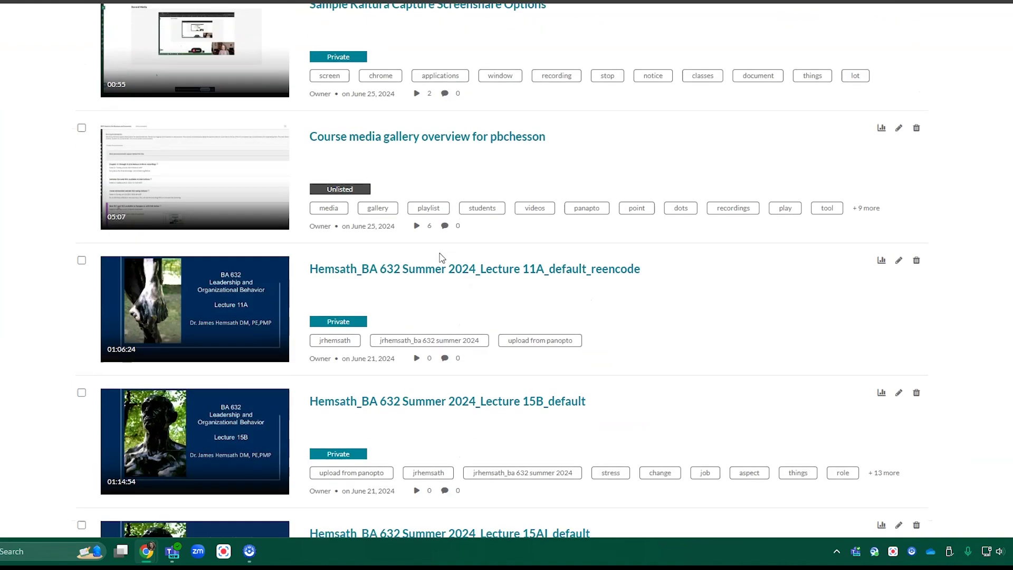
{"action": "scroll", "coordinate": [442, 259], "scroll_direction": "up", "scroll_amount": 8}
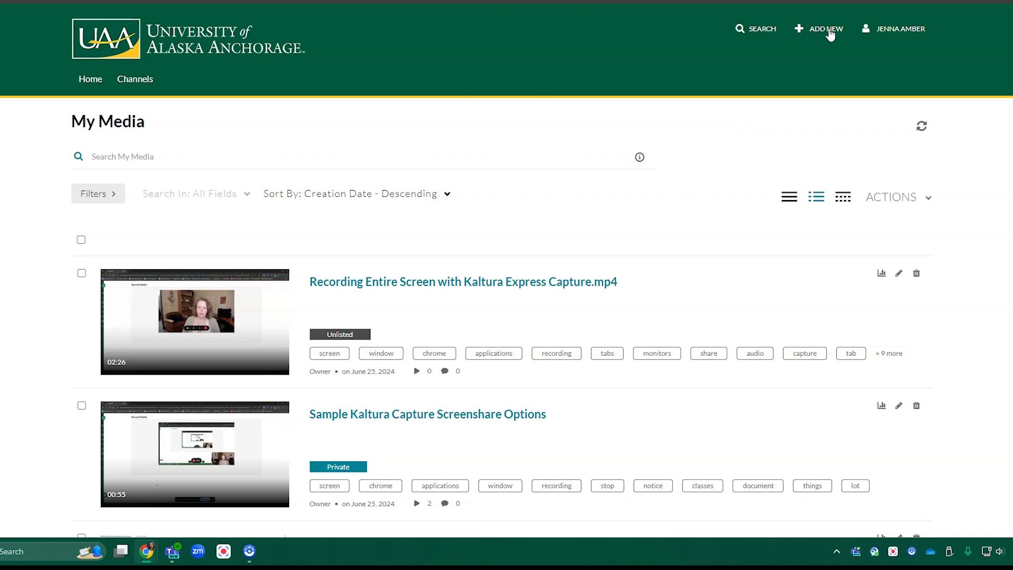
View the Upload Media page, then the Express Capture Record Media page via ADD NEW
{"action": "left_click", "coordinate": [830, 34]}
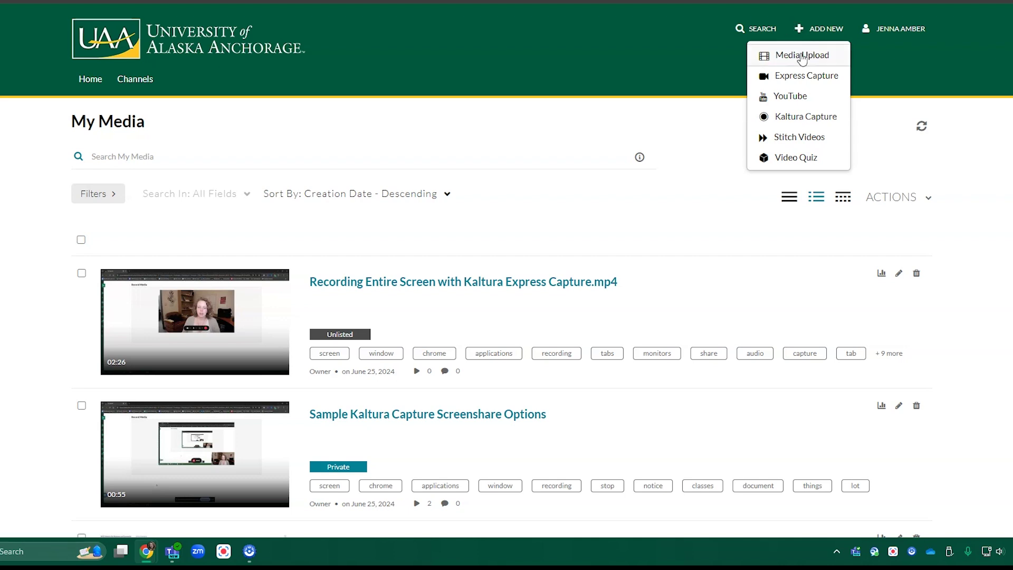
{"action": "left_click", "coordinate": [798, 56]}
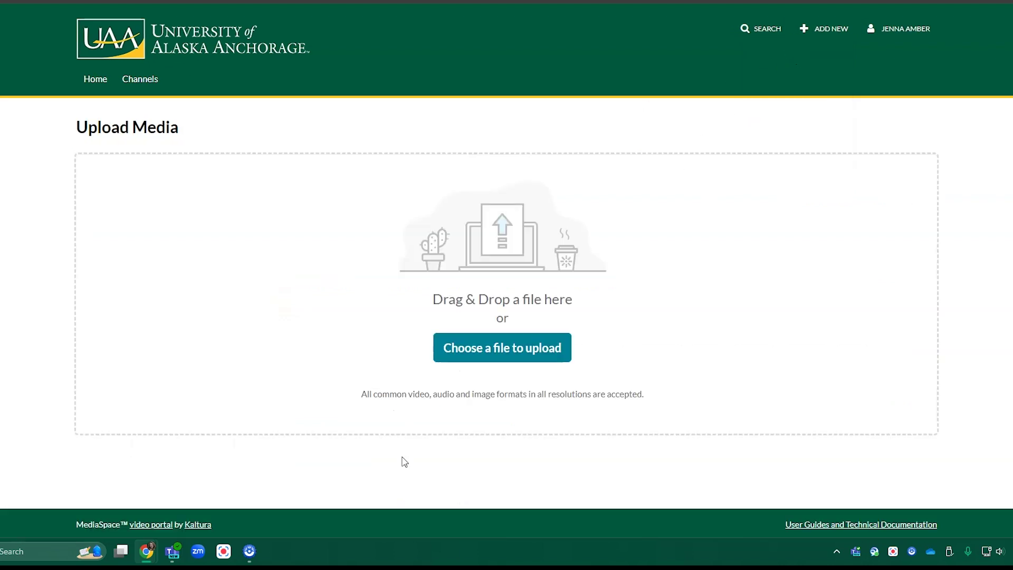
{"action": "left_click", "coordinate": [832, 28]}
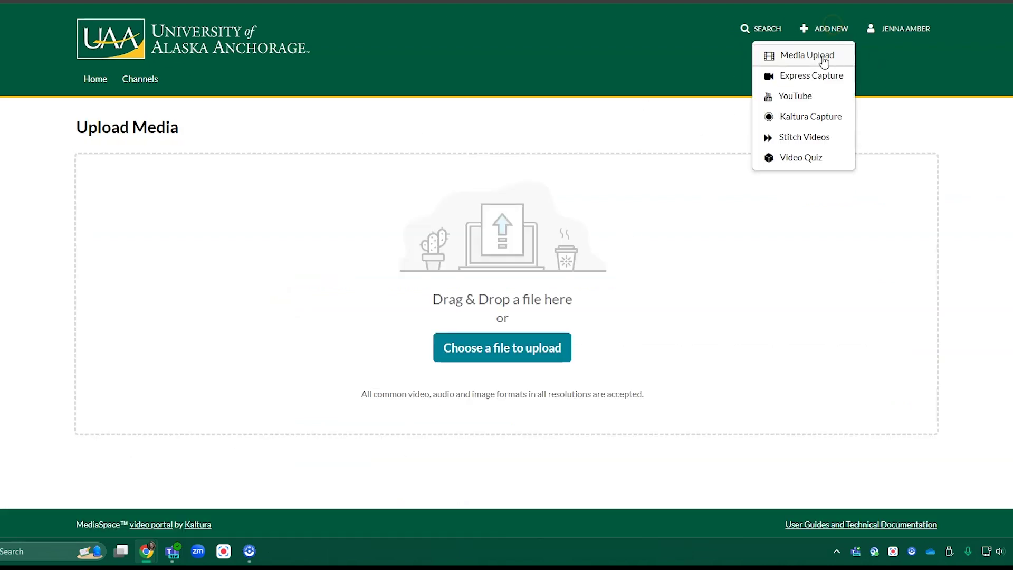
{"action": "left_click", "coordinate": [809, 80]}
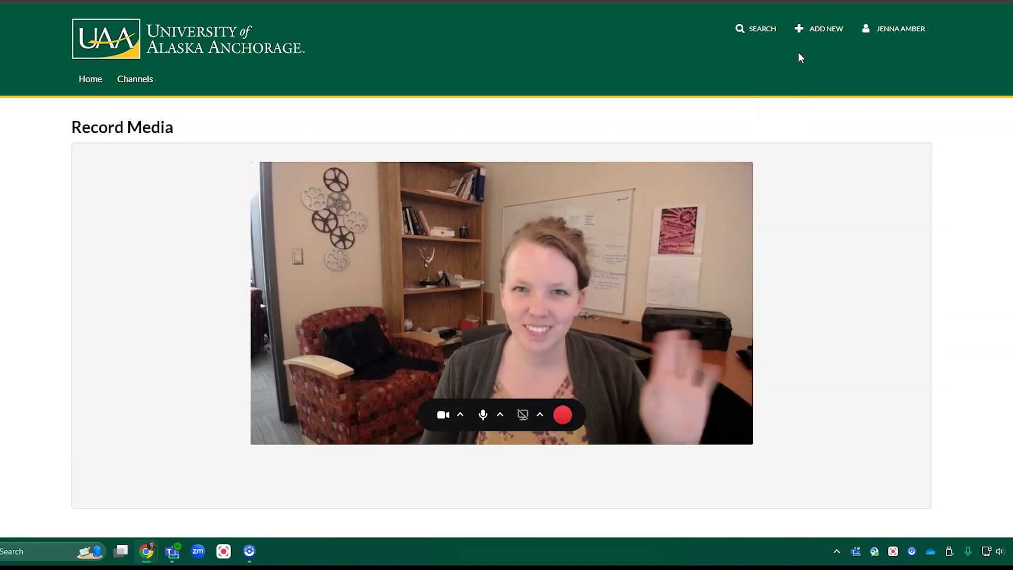
{"action": "left_click", "coordinate": [824, 28]}
View the YouTube page, launch Kaltura Capture, then open Stitch Videos named 'My new video 250207'
{"action": "left_click", "coordinate": [809, 95]}
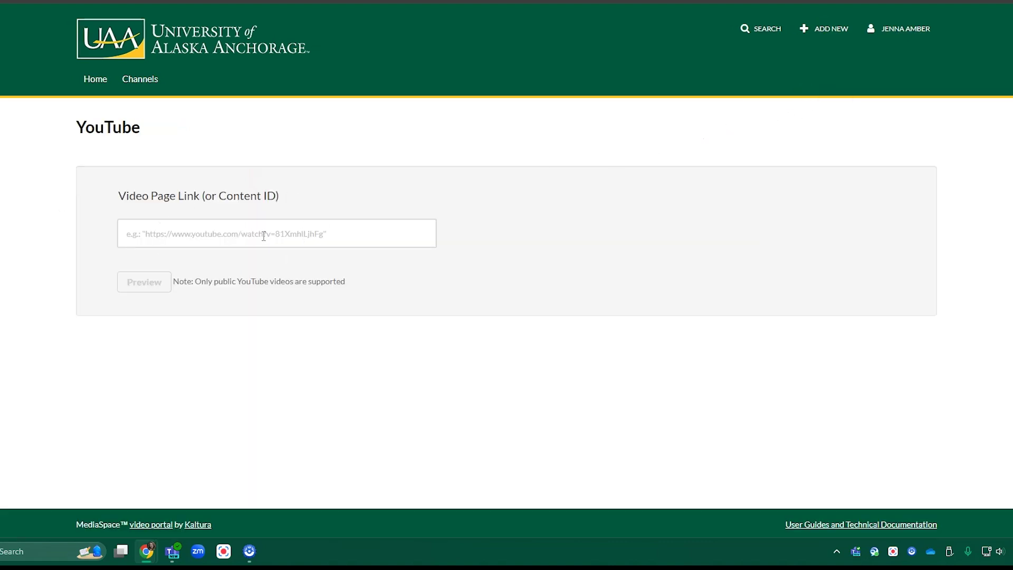
{"action": "left_click", "coordinate": [825, 34]}
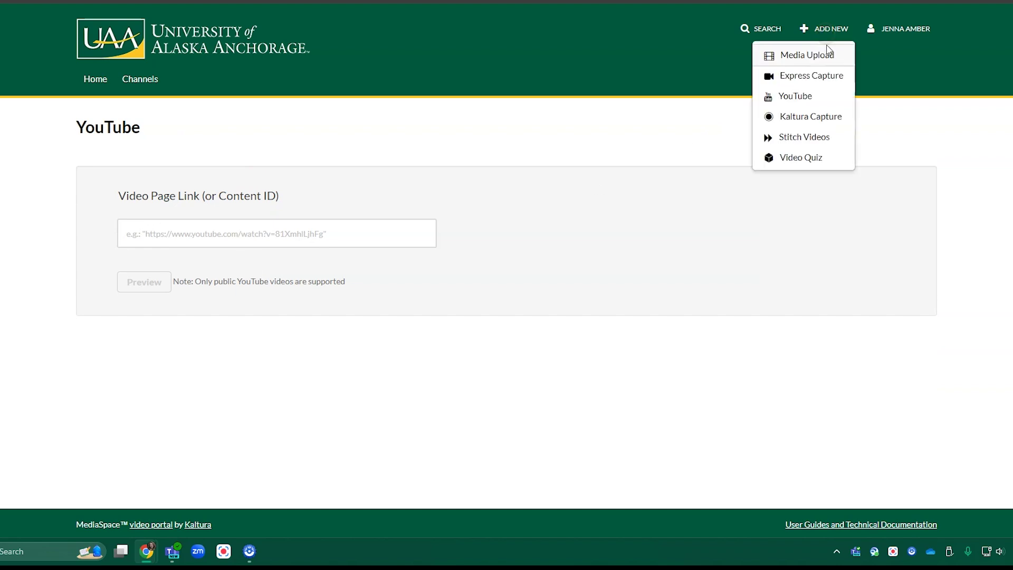
{"action": "left_click", "coordinate": [816, 123]}
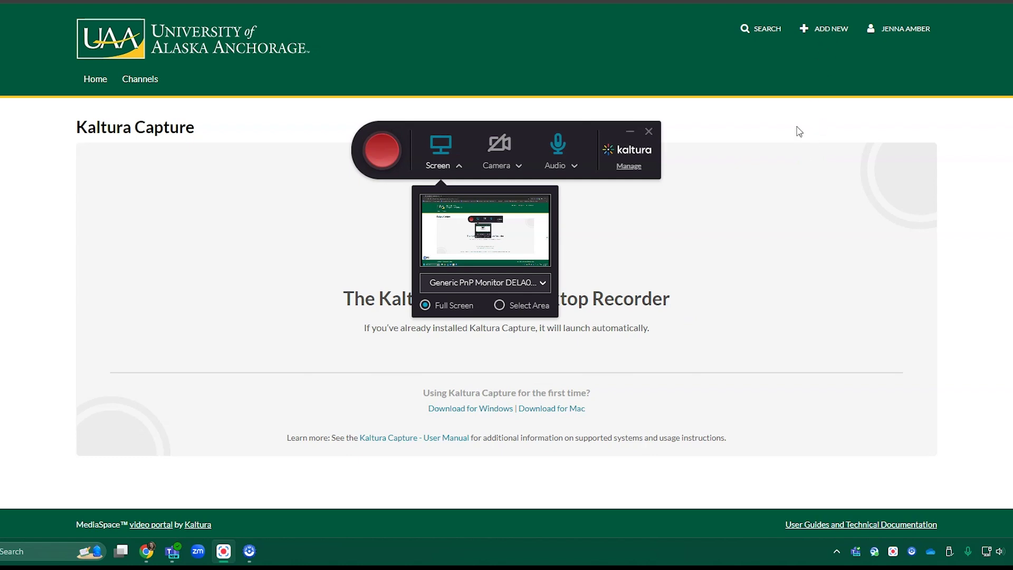
{"action": "left_click", "coordinate": [815, 29]}
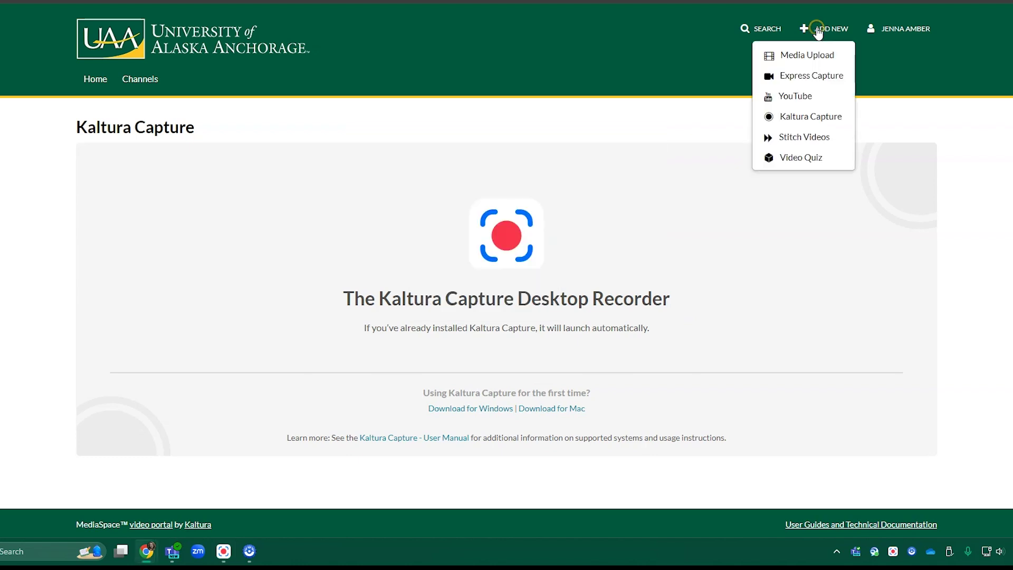
{"action": "left_click", "coordinate": [786, 142]}
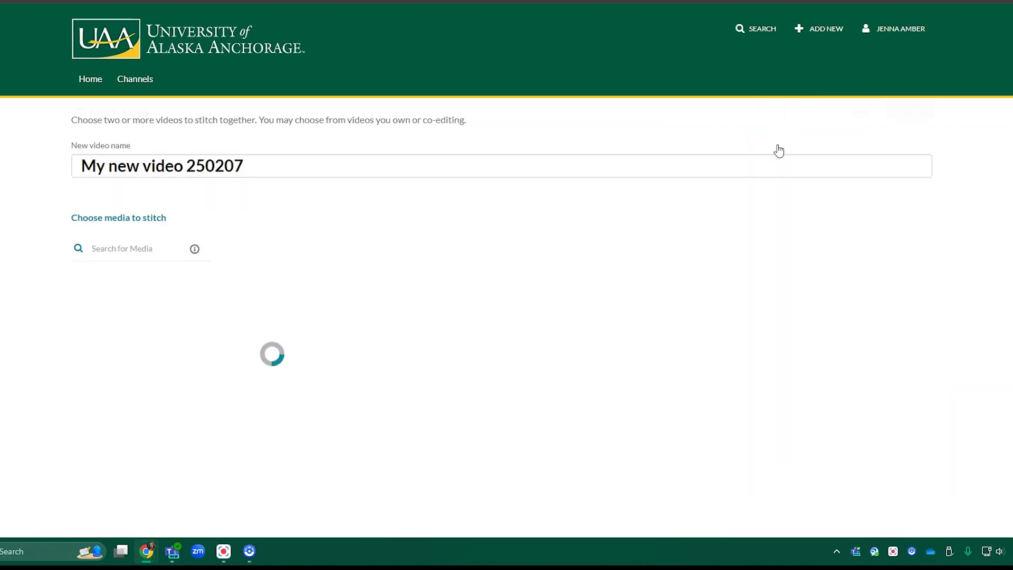
Start a Video Quiz from ADD NEW using the 'Recording Entire Screen with Kaltura Express Capture.mp4' video
{"action": "left_click", "coordinate": [815, 29]}
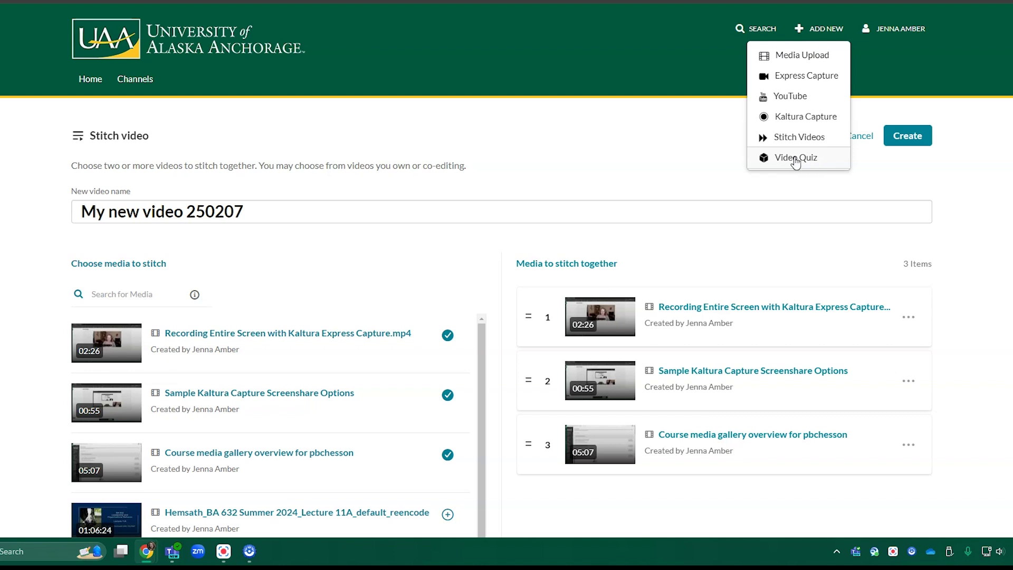
{"action": "left_click", "coordinate": [796, 158]}
{"action": "left_click", "coordinate": [565, 44]}
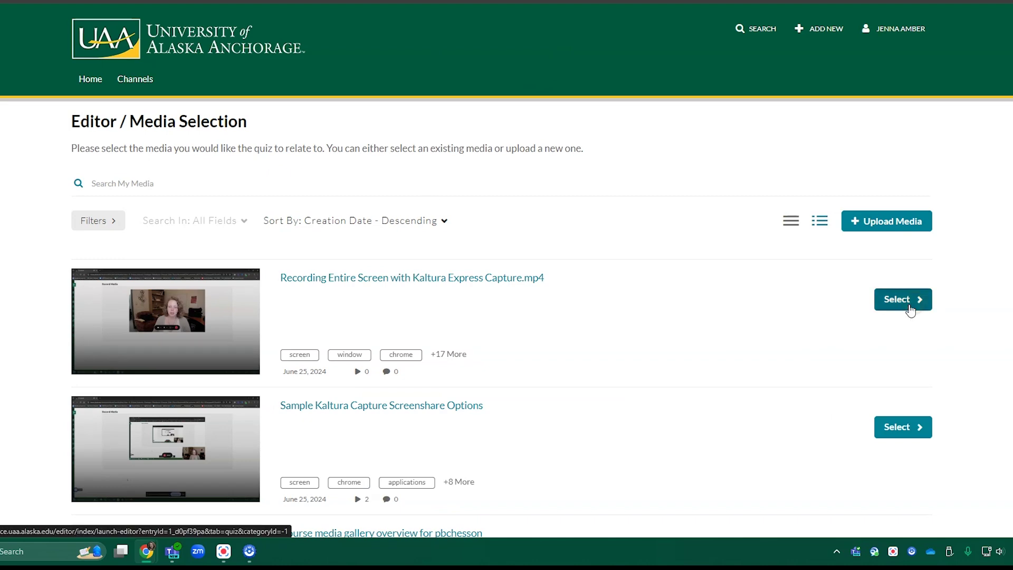
{"action": "left_click", "coordinate": [908, 299]}
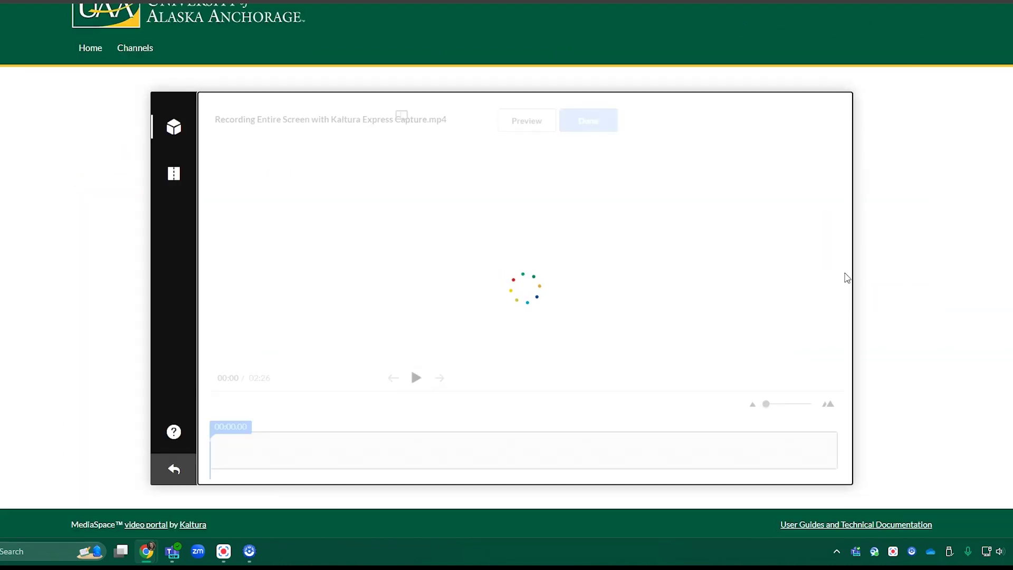
Return to My Media, now topped by the private quiz entry
{"action": "scroll", "coordinate": [827, 226], "scroll_direction": "up", "scroll_amount": 1}
{"action": "left_click", "coordinate": [819, 29]}
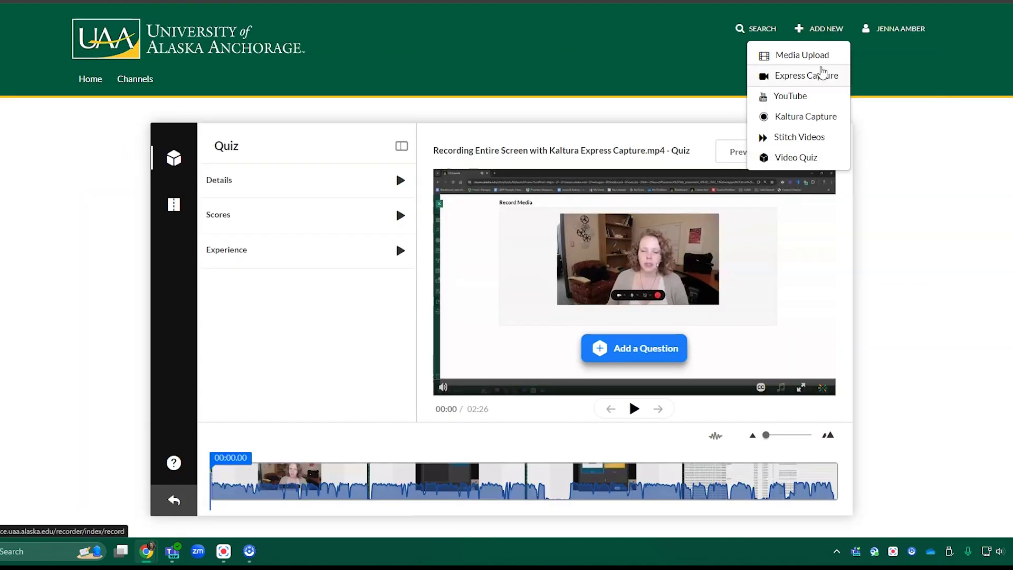
{"action": "left_click", "coordinate": [904, 28]}
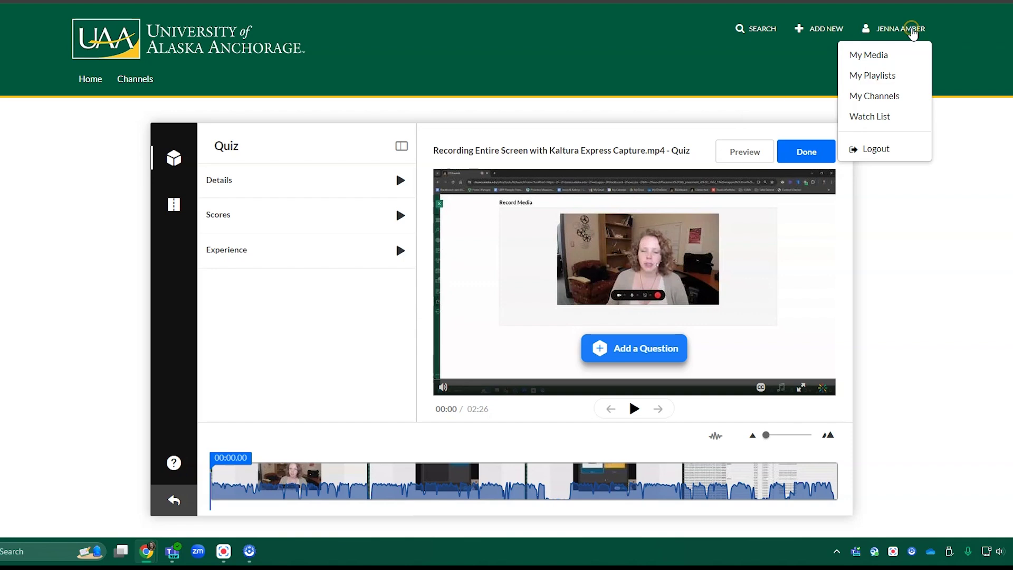
{"action": "left_click", "coordinate": [889, 58]}
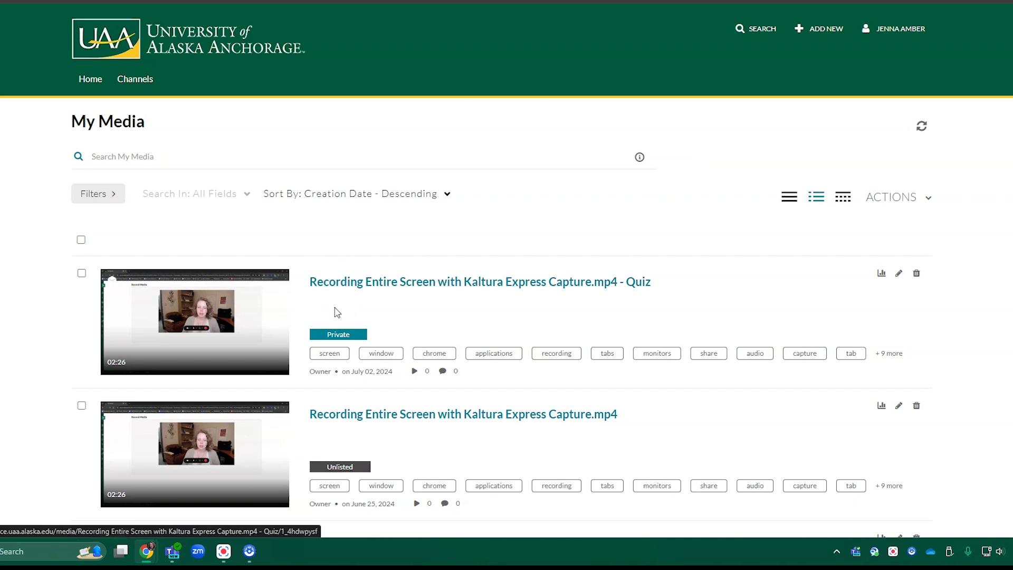
Open the 'Recording Entire Screen with Kaltura Express Capture.mp4 - Quiz' page and show its Share options
{"action": "left_click", "coordinate": [348, 284]}
{"action": "scroll", "coordinate": [567, 286], "scroll_direction": "down", "scroll_amount": 1}
{"action": "scroll", "coordinate": [567, 287], "scroll_direction": "down", "scroll_amount": 3}
{"action": "scroll", "coordinate": [445, 206], "scroll_direction": "up", "scroll_amount": 2}
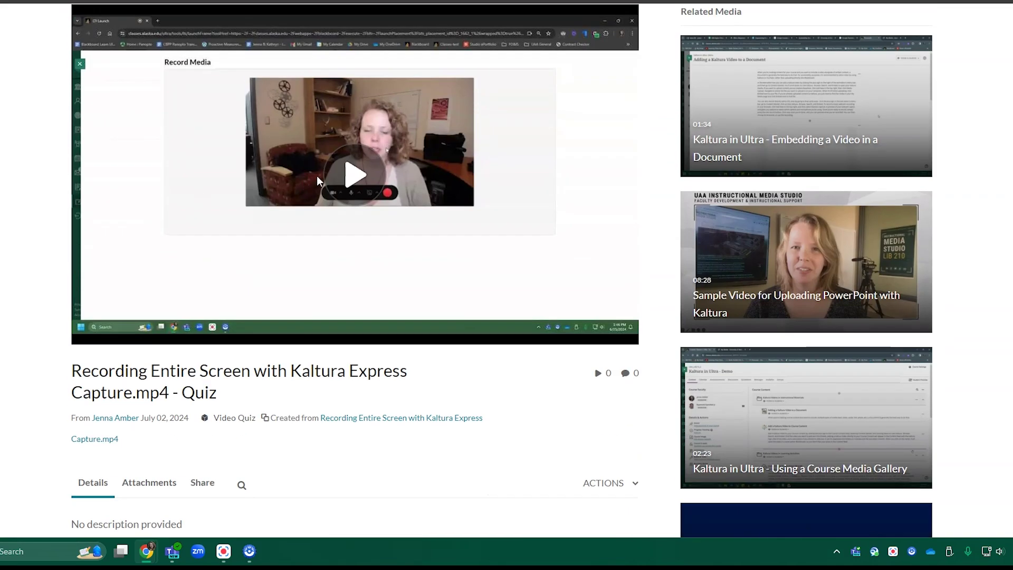
{"action": "scroll", "coordinate": [215, 351], "scroll_direction": "down", "scroll_amount": 3}
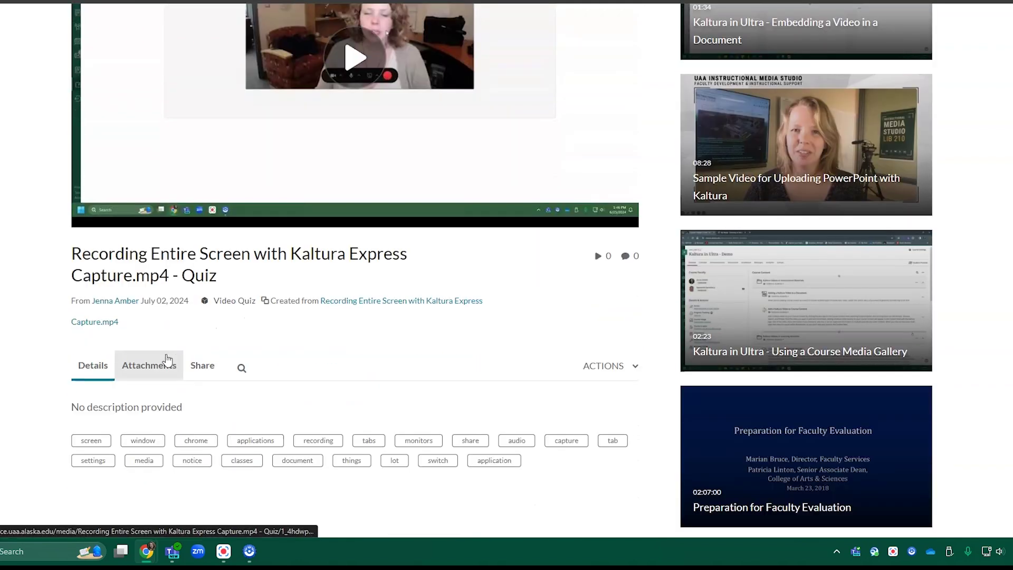
{"action": "scroll", "coordinate": [115, 346], "scroll_direction": "down", "scroll_amount": 1}
{"action": "left_click", "coordinate": [201, 307]}
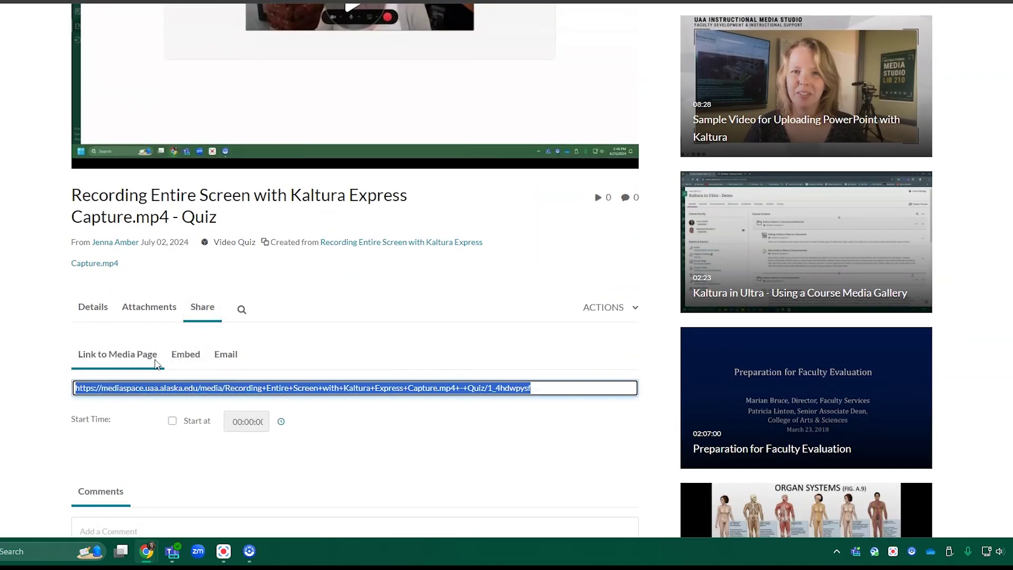
Check the quiz's Embed and Email sharing options, then list its ACTIONS choices
{"action": "left_click", "coordinate": [175, 368]}
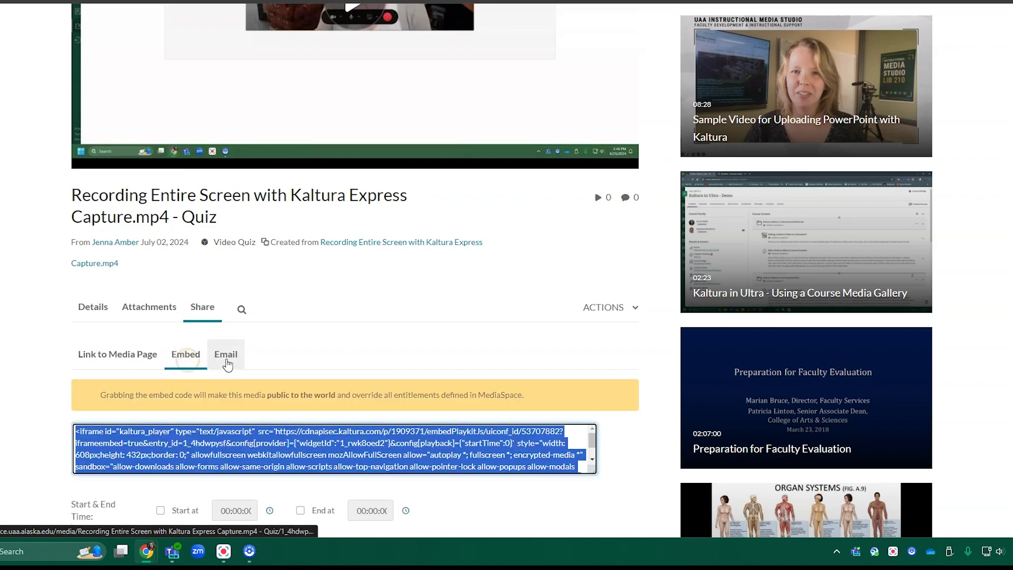
{"action": "left_click", "coordinate": [226, 359]}
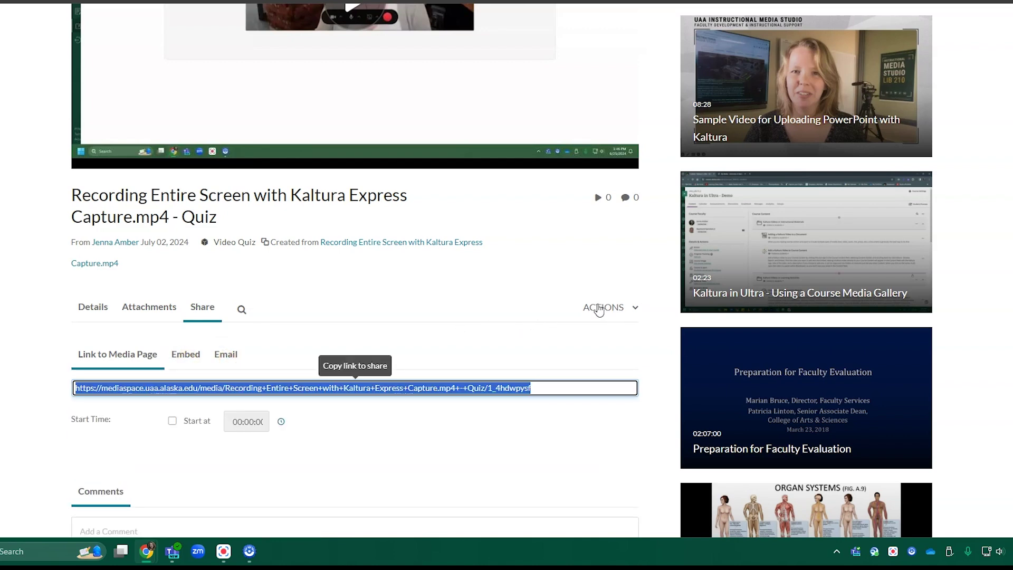
{"action": "left_click", "coordinate": [617, 309]}
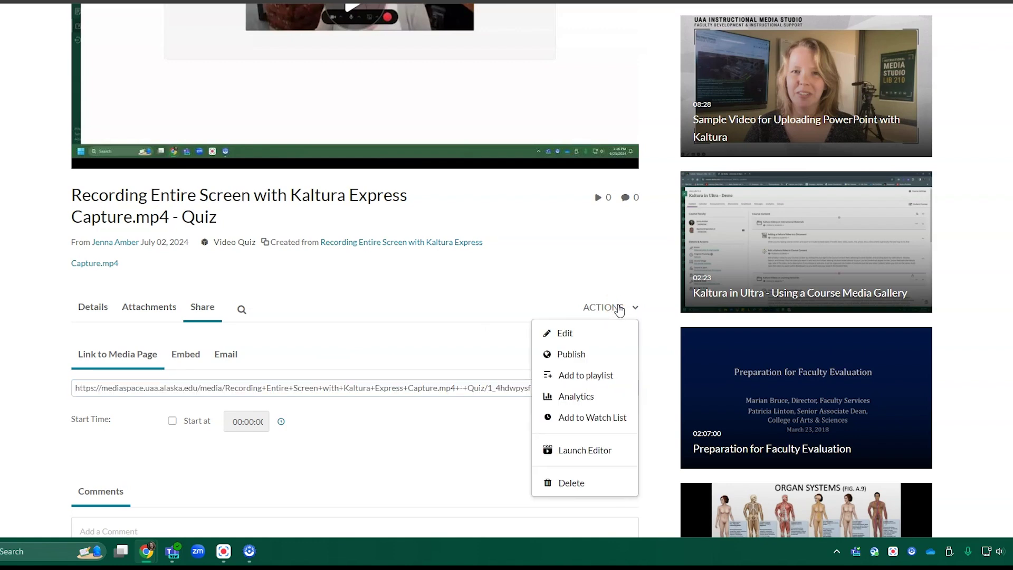
Open the quiz's Edit settings page via ACTIONS > Edit
{"action": "left_click", "coordinate": [570, 337]}
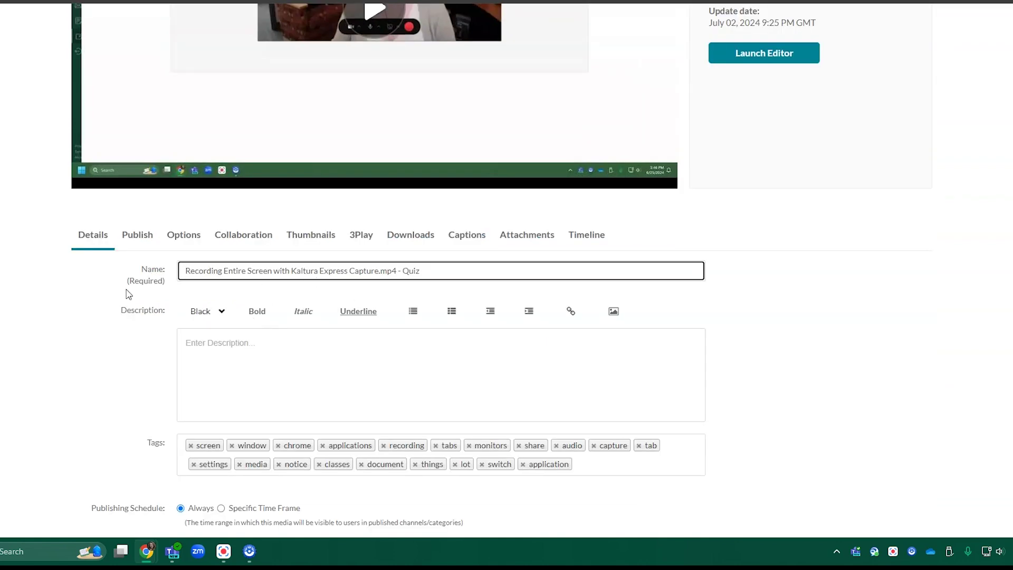
{"action": "scroll", "coordinate": [267, 469], "scroll_direction": "down", "scroll_amount": 2}
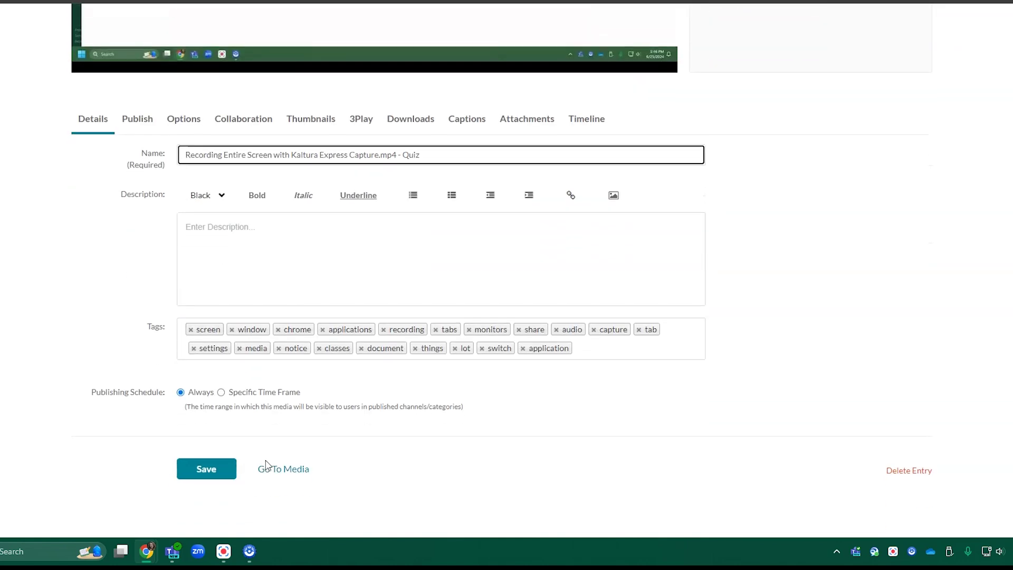
{"action": "scroll", "coordinate": [158, 317], "scroll_direction": "up", "scroll_amount": 2}
Review the quiz's Publish status (Private), comment Options and Collaboration settings
{"action": "left_click", "coordinate": [136, 235]}
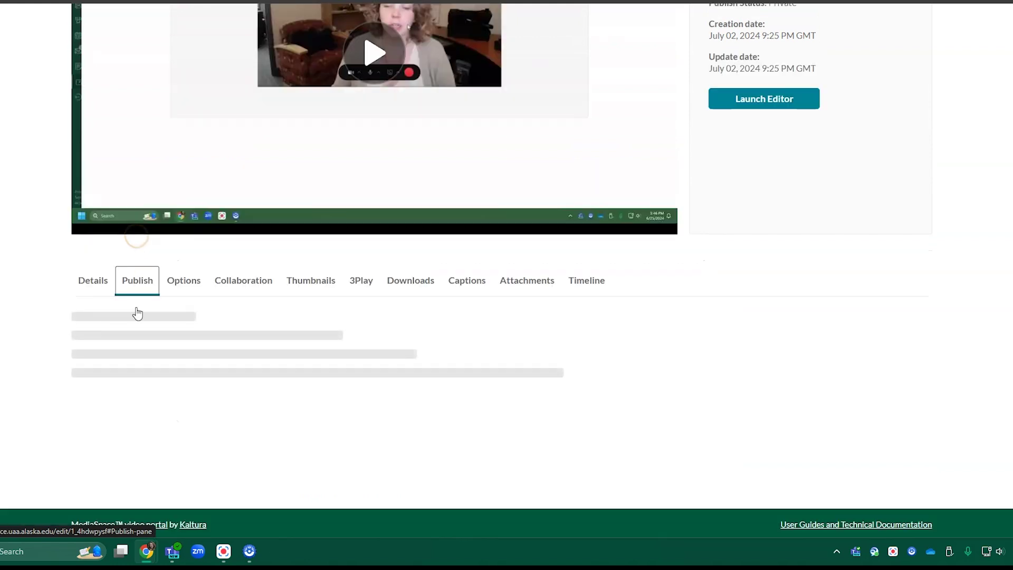
{"action": "scroll", "coordinate": [132, 314], "scroll_direction": "down", "scroll_amount": 1}
{"action": "left_click", "coordinate": [139, 249]}
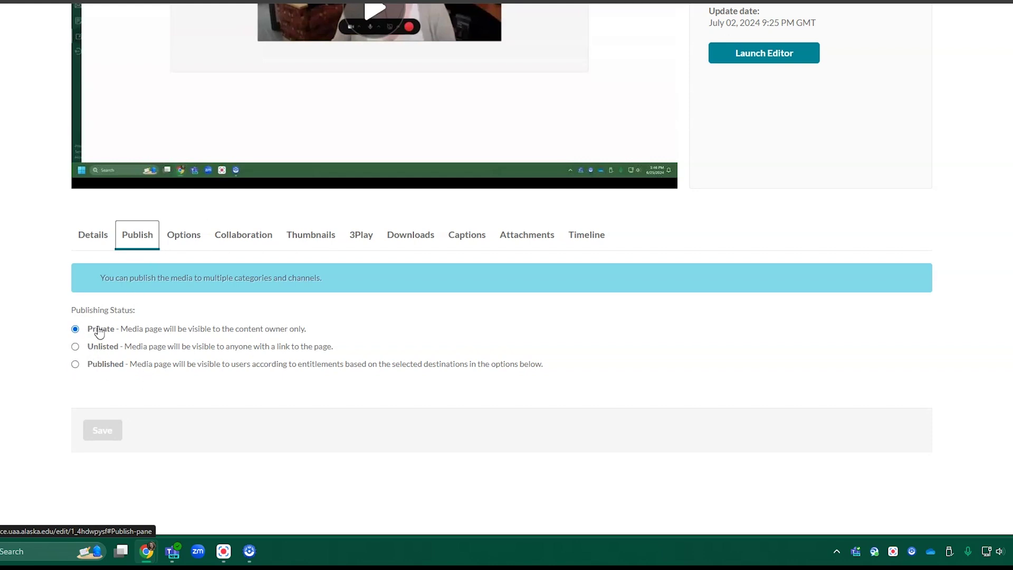
{"action": "left_click", "coordinate": [185, 243]}
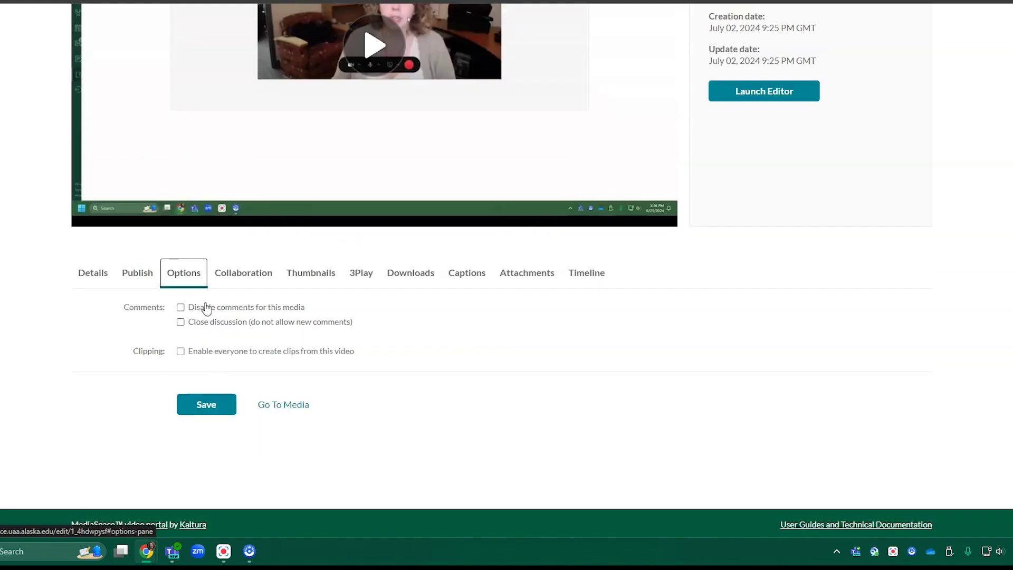
{"action": "left_click", "coordinate": [239, 275]}
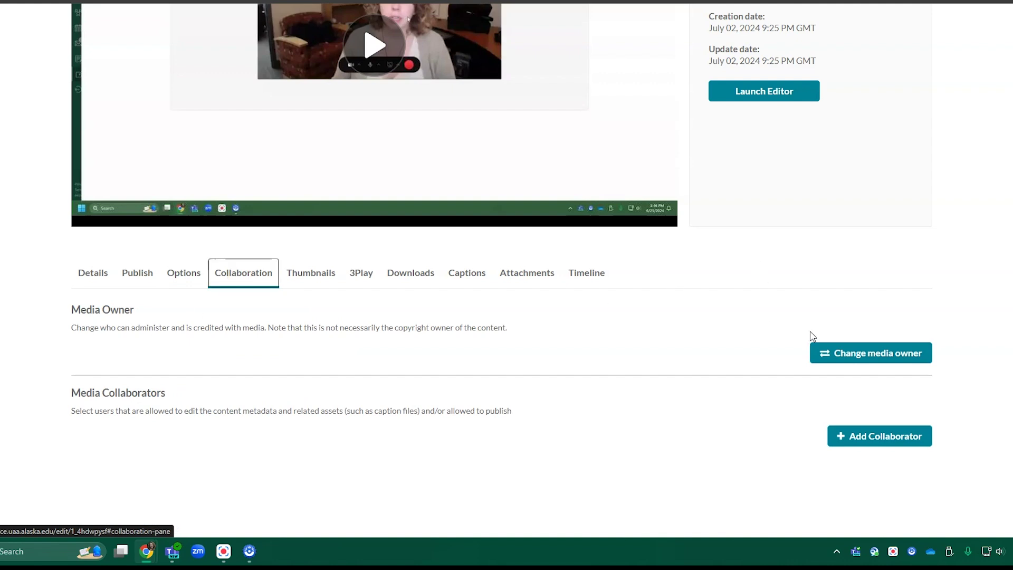